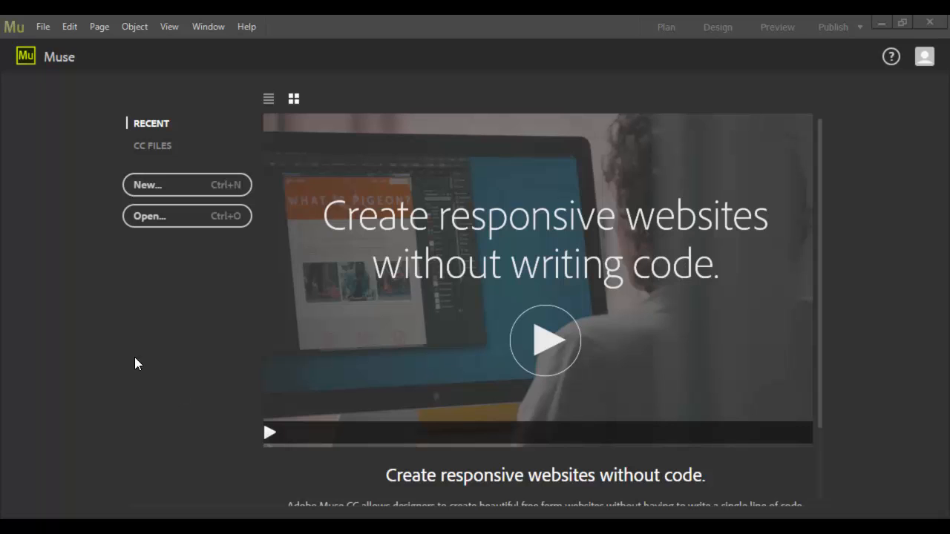
# Start a new fluid-width site and set its maximum page width to 1000
pyautogui.click(44, 27)
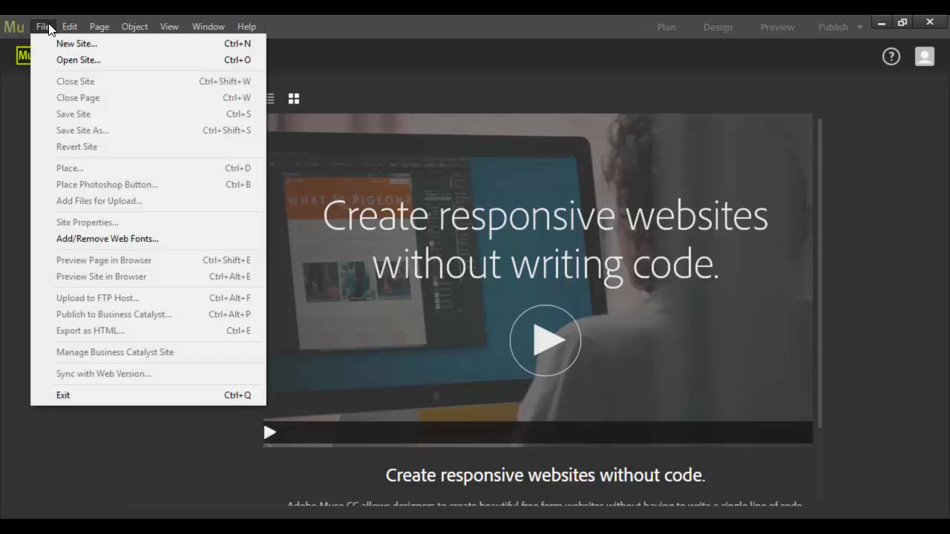
pyautogui.click(66, 44)
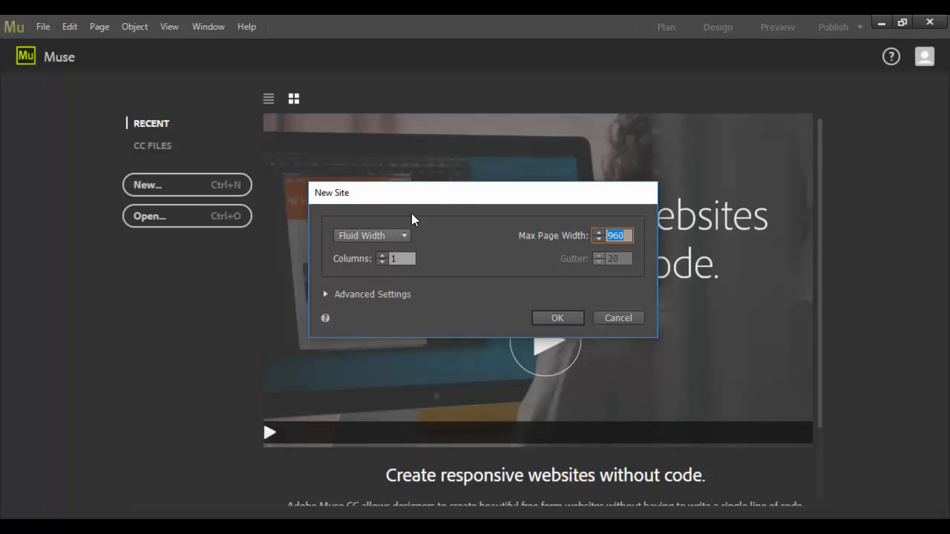
pyautogui.moveTo(447, 199); pyautogui.dragTo(405, 158)
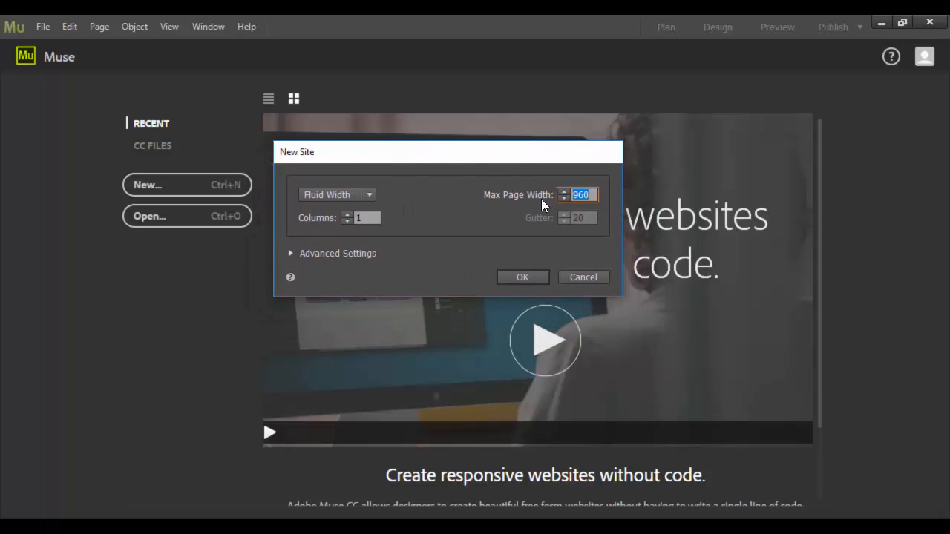
pyautogui.moveTo(526, 206)
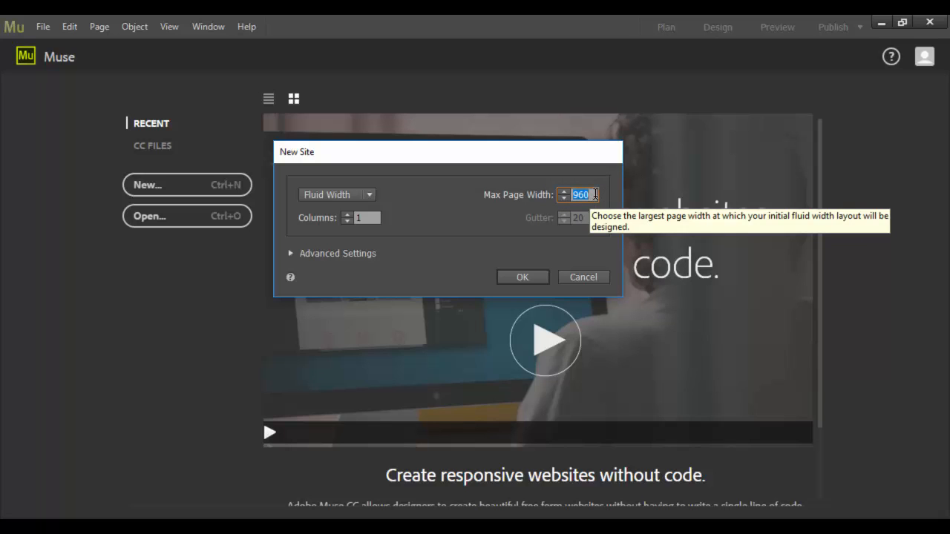
pyautogui.write('1000')
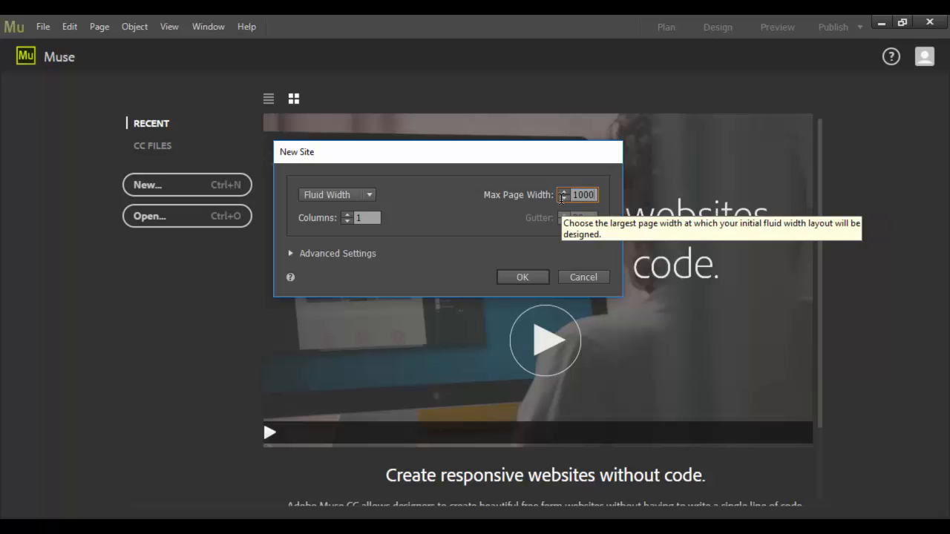
pyautogui.click(404, 245)
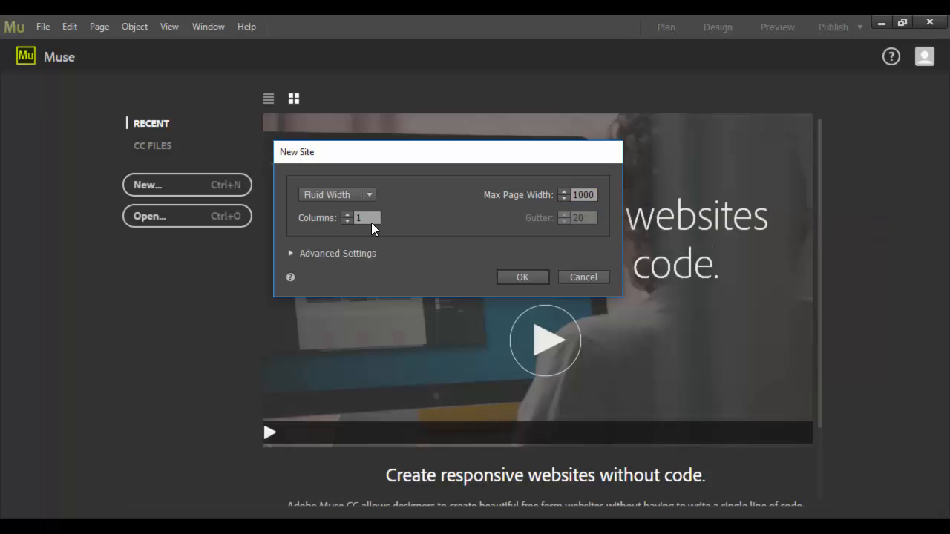
# Set the new site's column count to 12 and keep the layout at Fluid Width
pyautogui.click(347, 215)
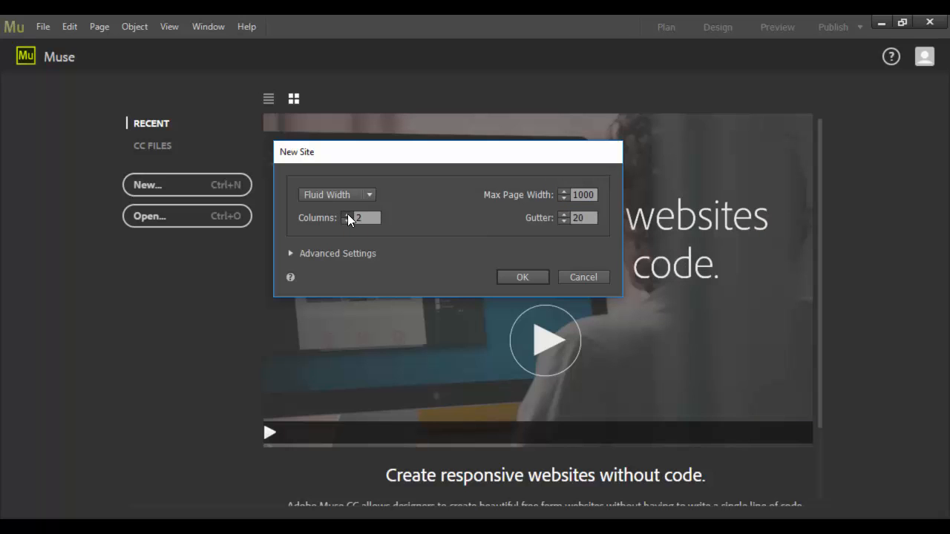
pyautogui.click(347, 215)
pyautogui.click(347, 214)
pyautogui.click(347, 215)
pyautogui.click(347, 215)
pyautogui.click(374, 216)
pyautogui.click(405, 225)
pyautogui.click(374, 196)
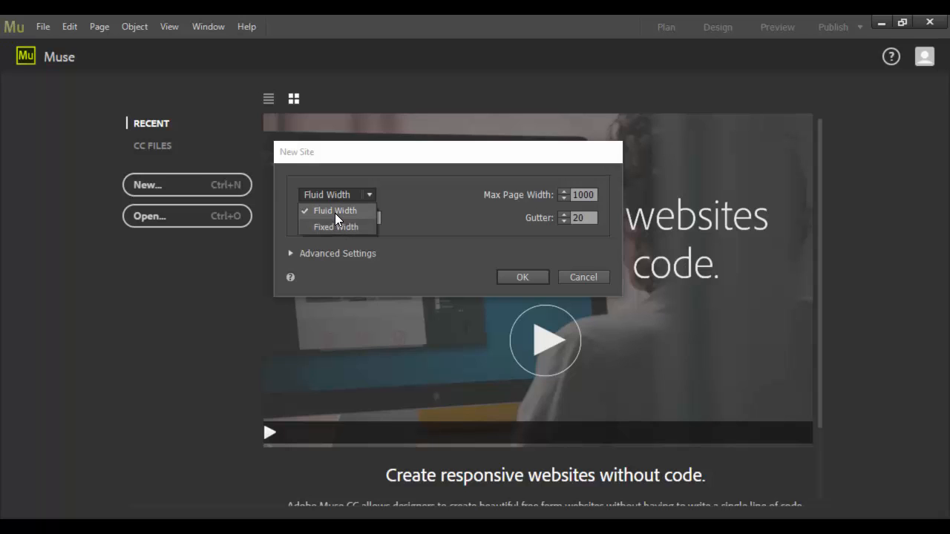
pyautogui.click(391, 215)
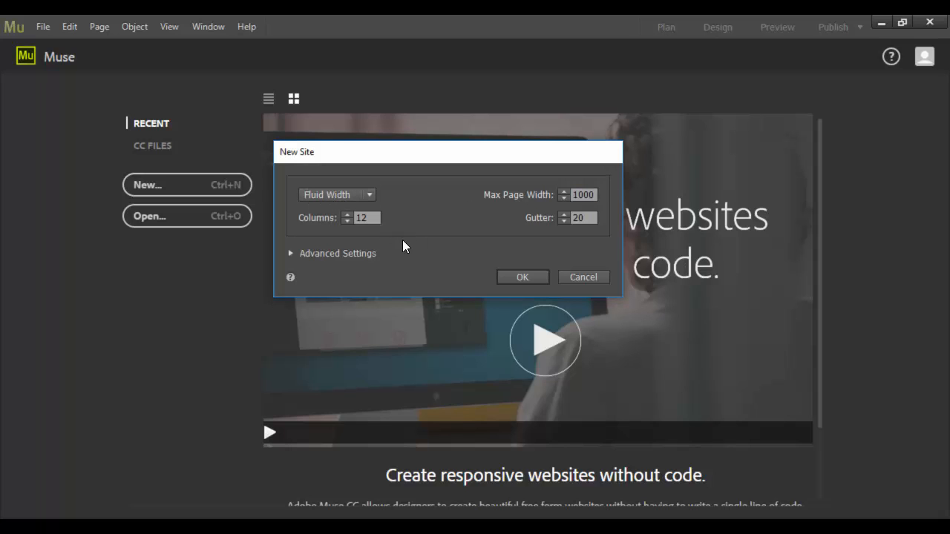
# Set the linked page margins to 0 on all sides in the advanced settings and create the site
pyautogui.click(290, 254)
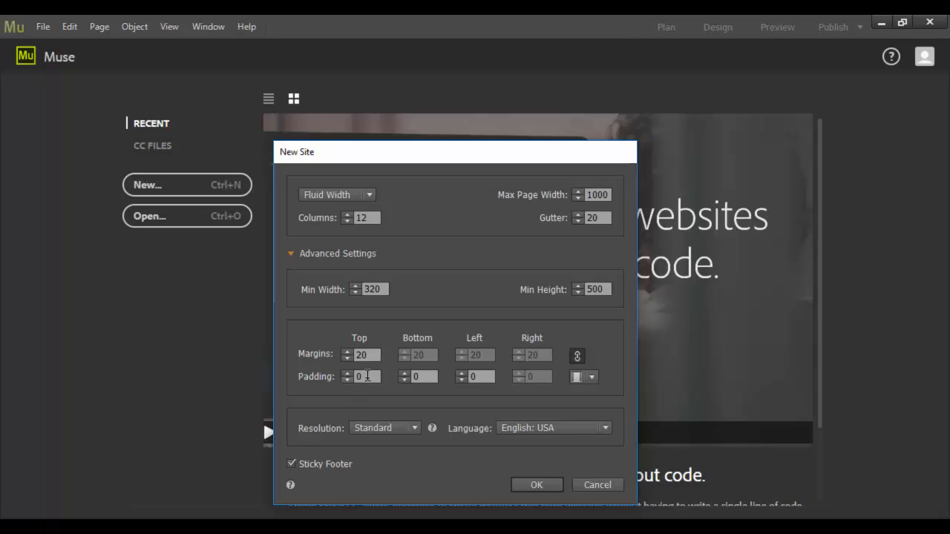
pyautogui.click(578, 357)
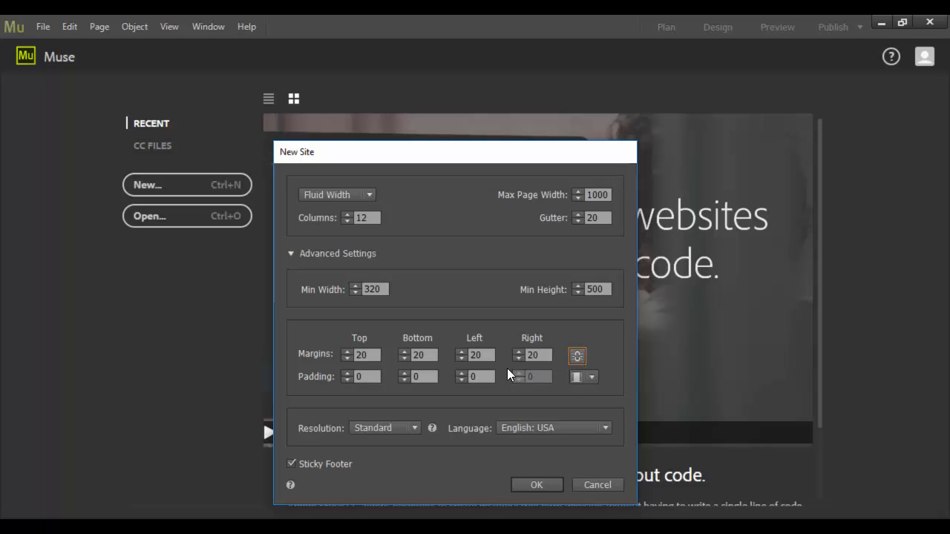
pyautogui.click(347, 358)
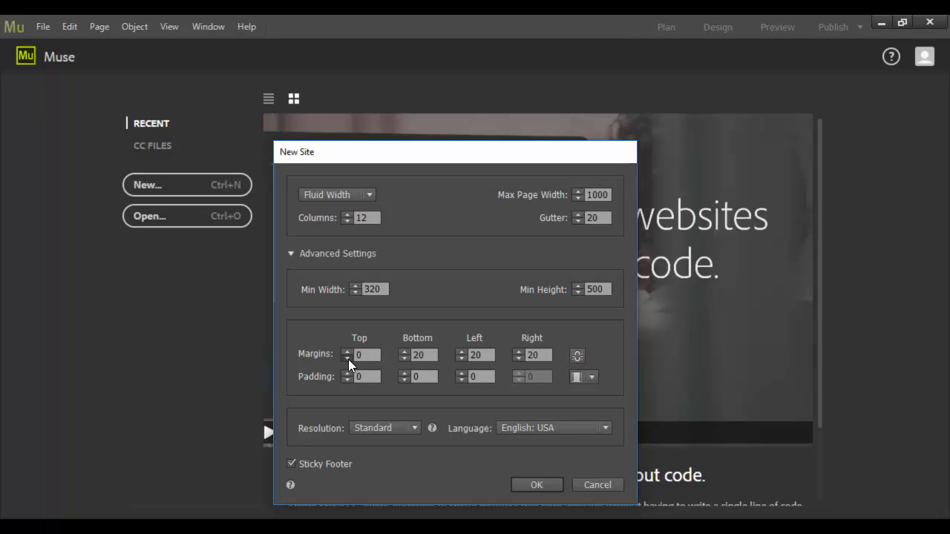
pyautogui.click(578, 357)
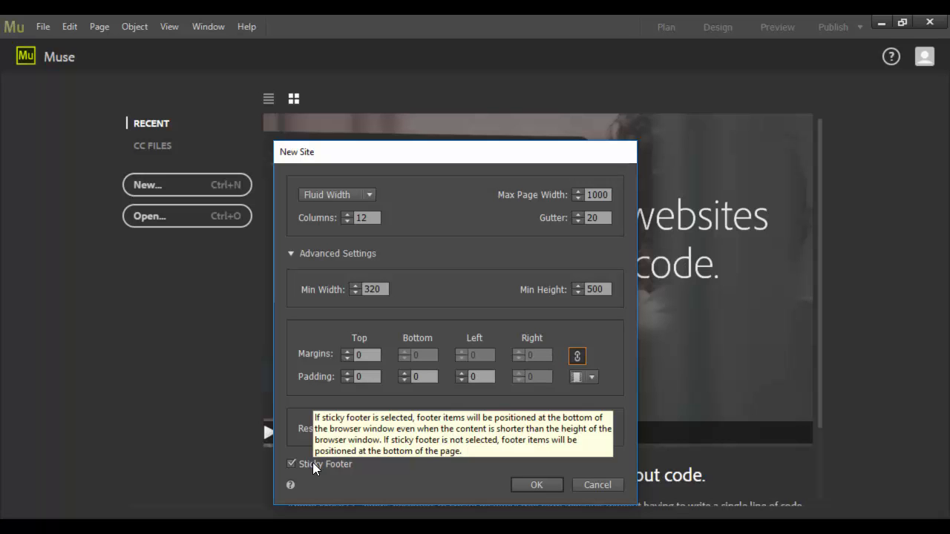
pyautogui.click(537, 486)
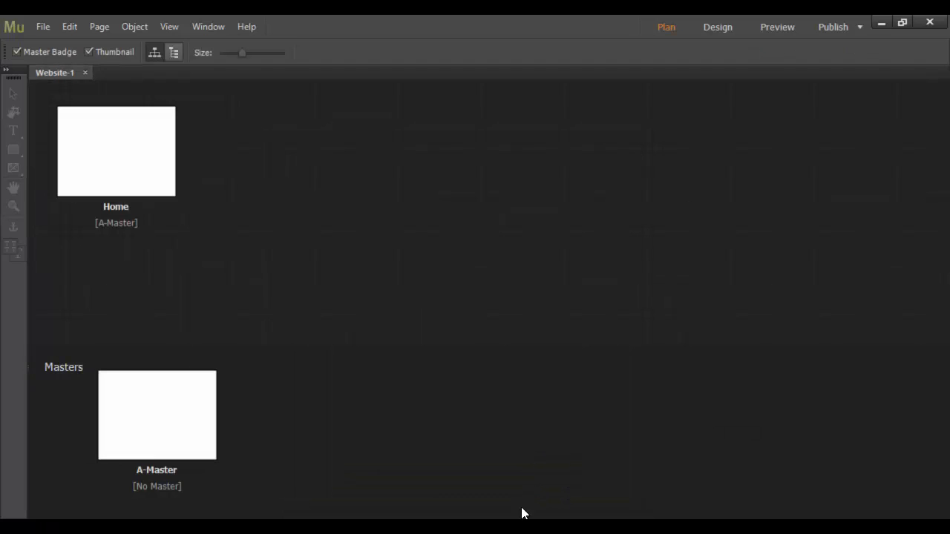
# Add a child page beneath Home in the site plan and name it Section 12
pyautogui.moveTo(180, 387)
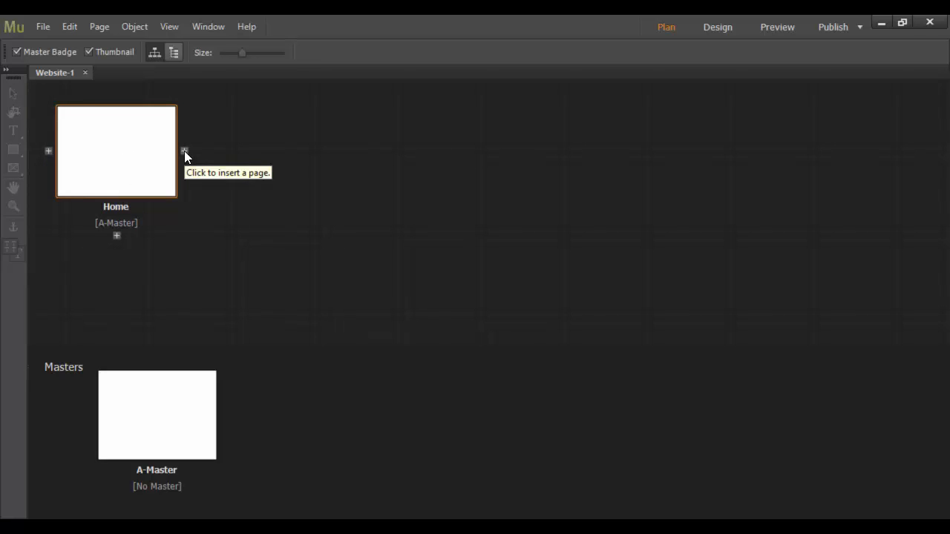
pyautogui.click(116, 237)
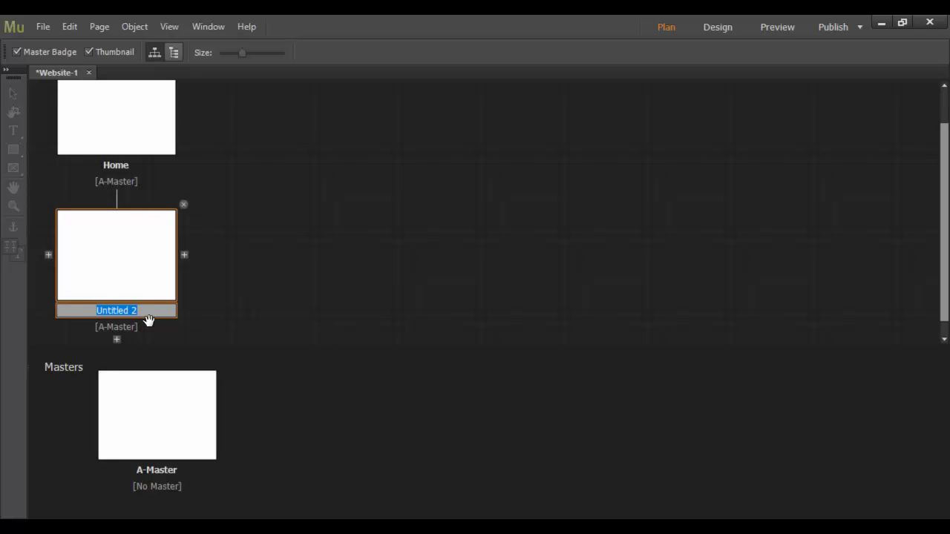
pyautogui.write('Section 12')
pyautogui.press('Return')
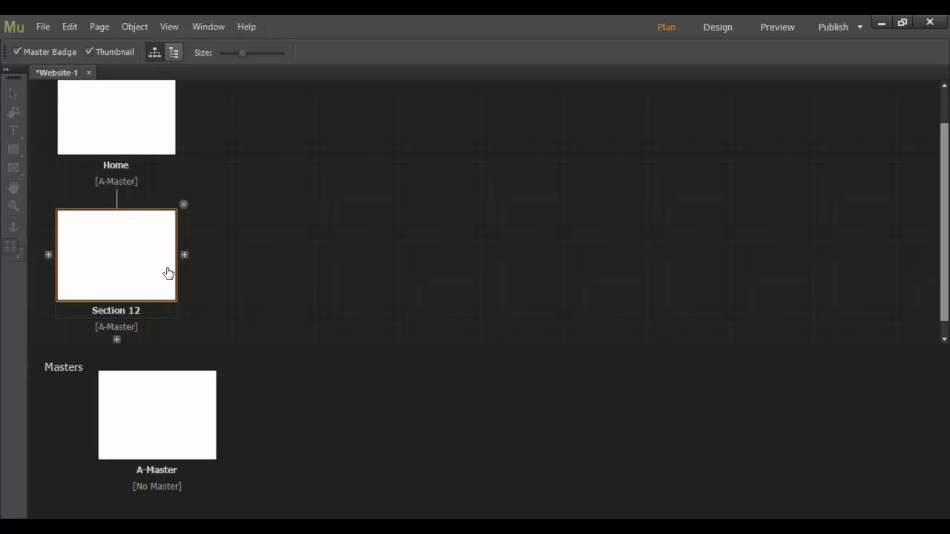
# Add a child page with its default name beneath Section 12, and delete both child pages
pyautogui.click(116, 340)
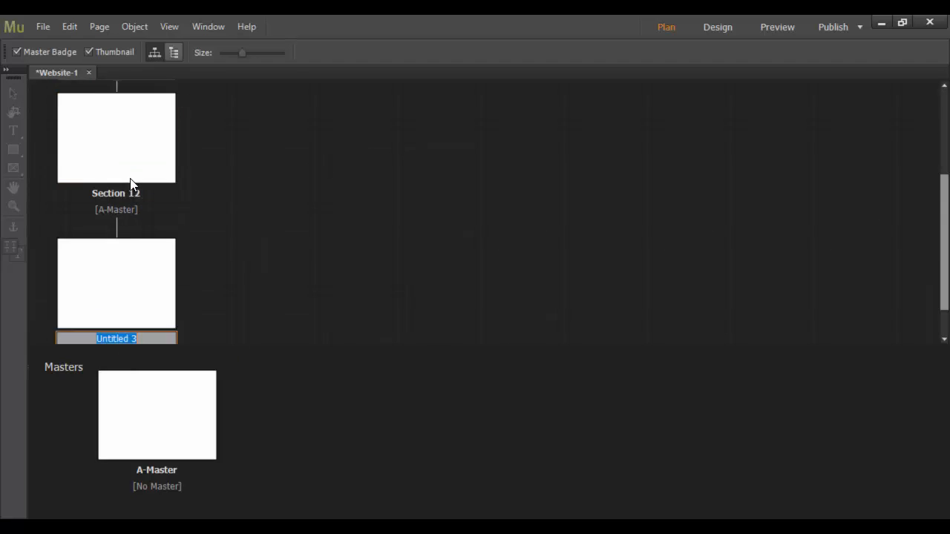
pyautogui.press('Return')
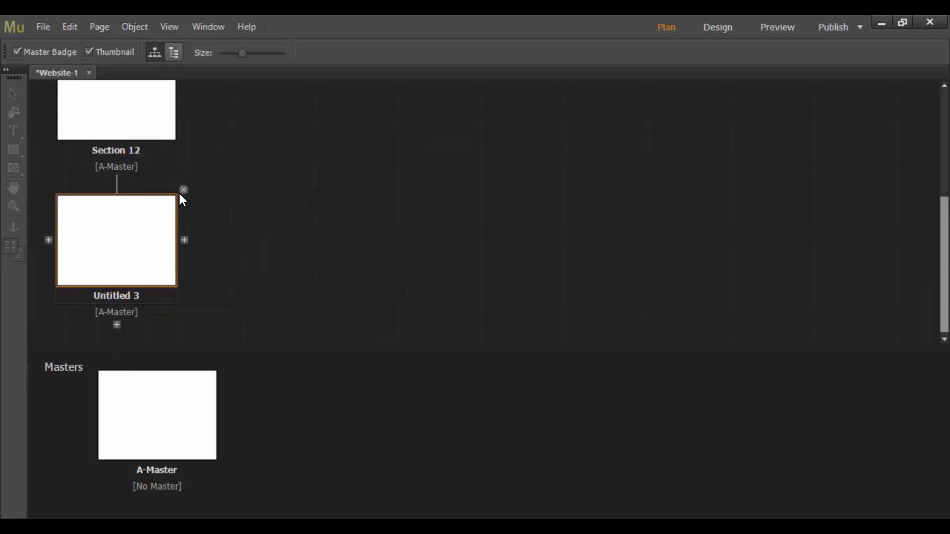
pyautogui.click(185, 189)
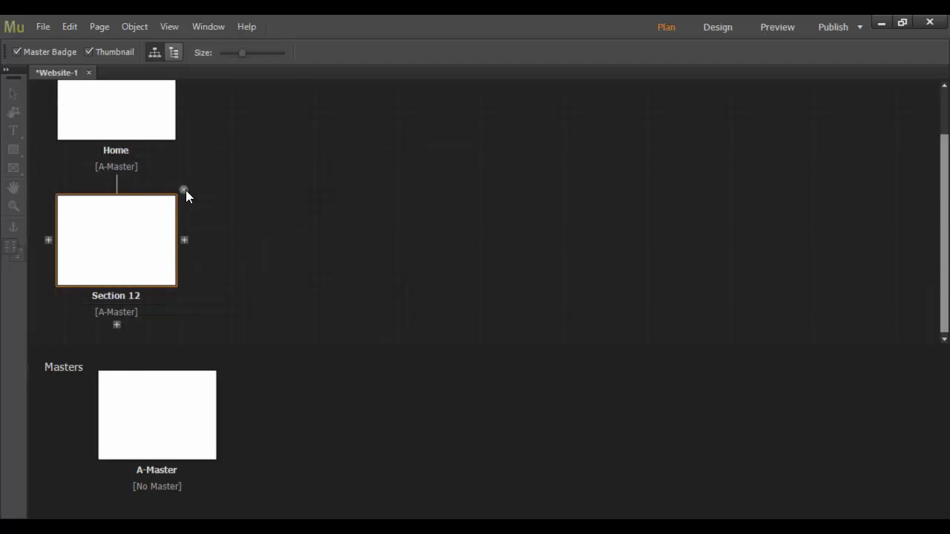
pyautogui.click(185, 190)
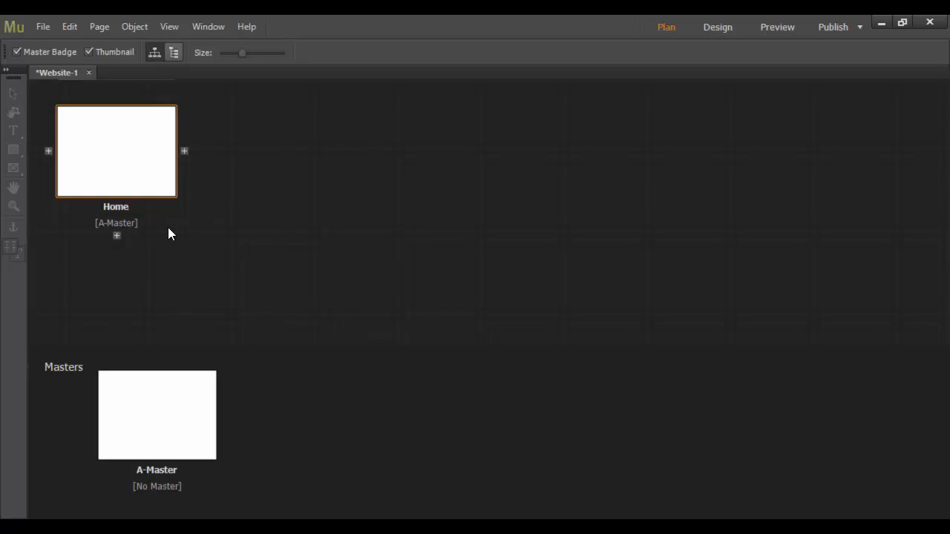
# Add two top-level pages after Home, named About and Contact
pyautogui.click(185, 151)
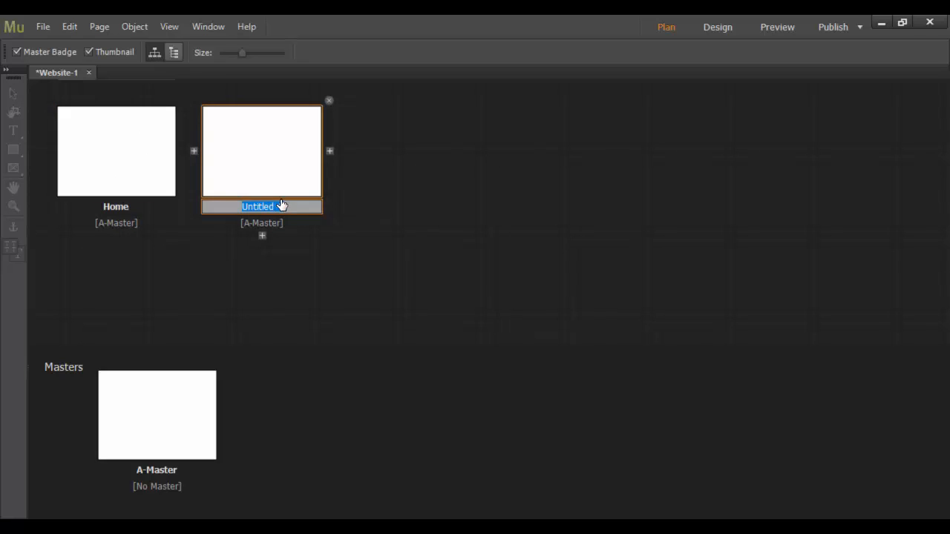
pyautogui.write('About')
pyautogui.press('Return')
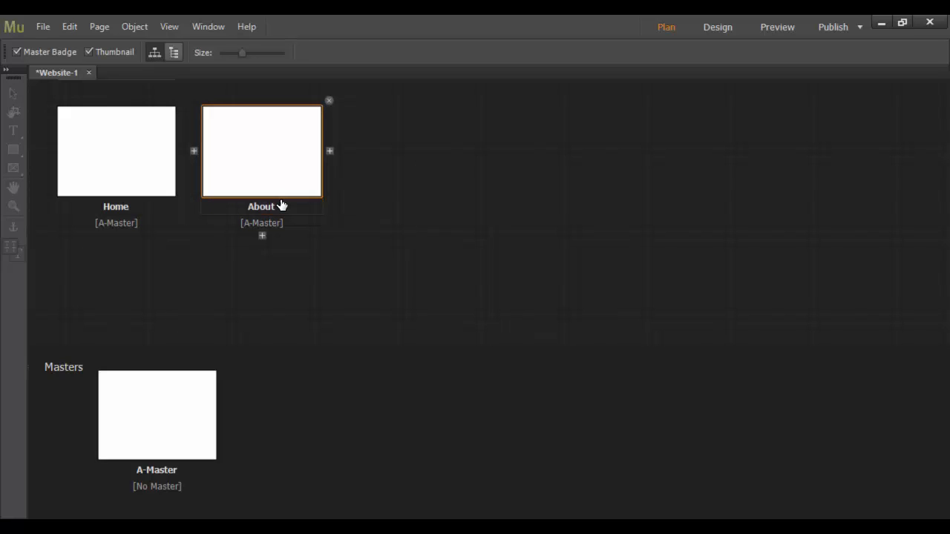
pyautogui.click(329, 150)
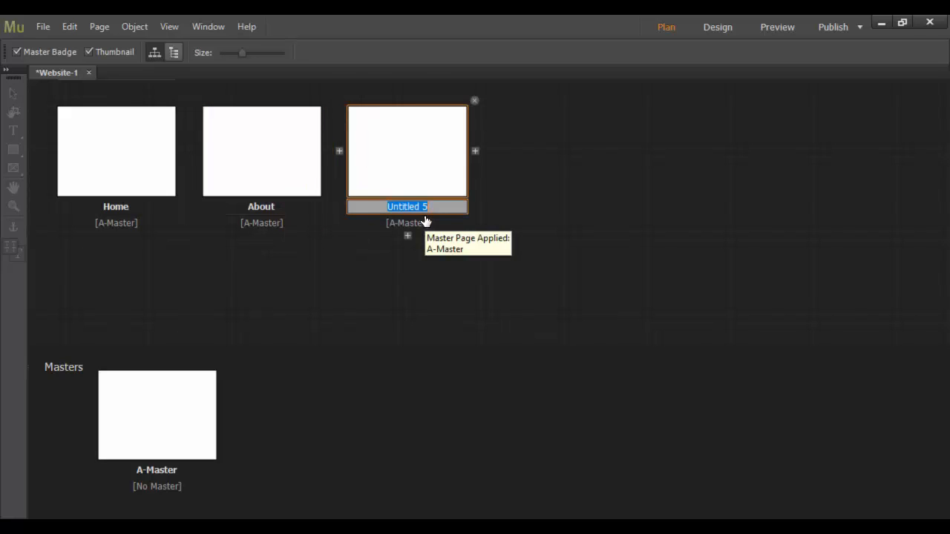
pyautogui.write('Contact')
pyautogui.press('Return')
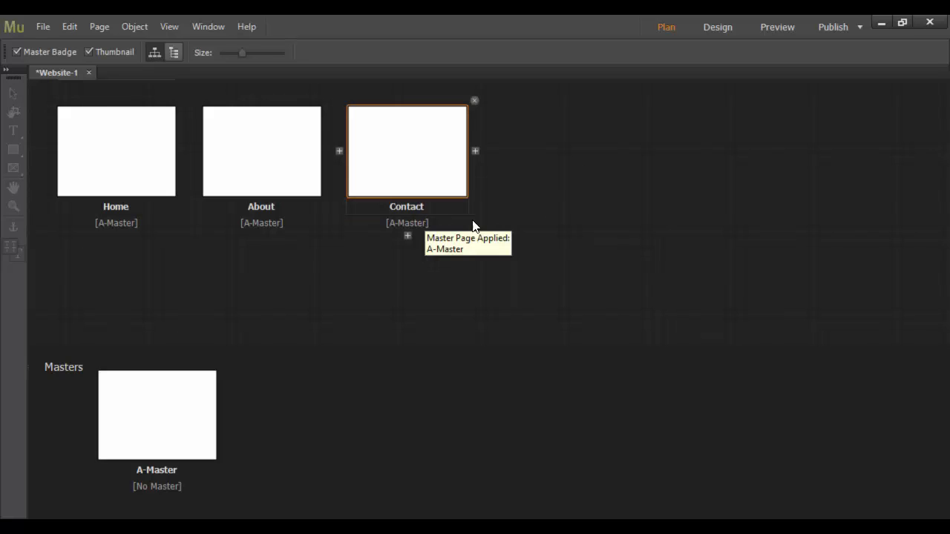
# Add a top-level page named Portfolio after Contact and move it between About and Contact
pyautogui.click(475, 151)
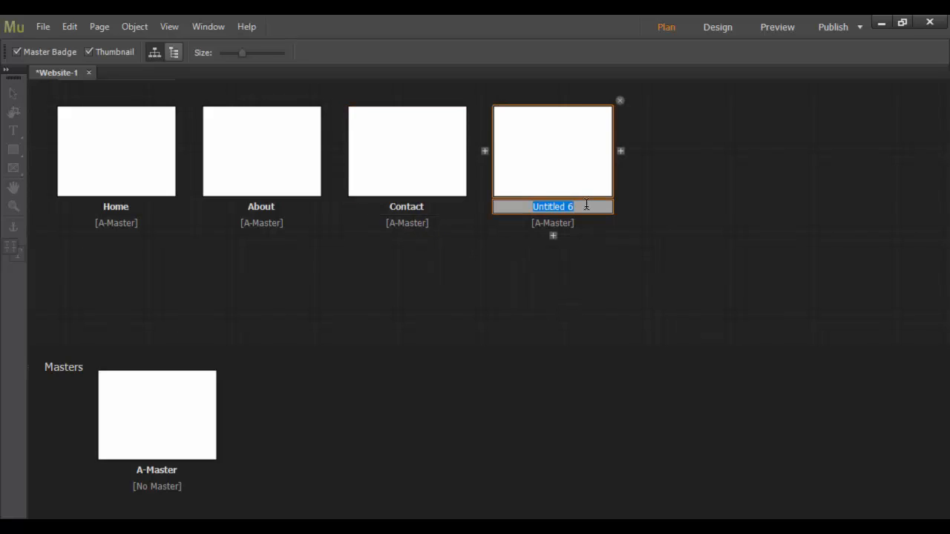
pyautogui.write('Portfolio')
pyautogui.press('Return')
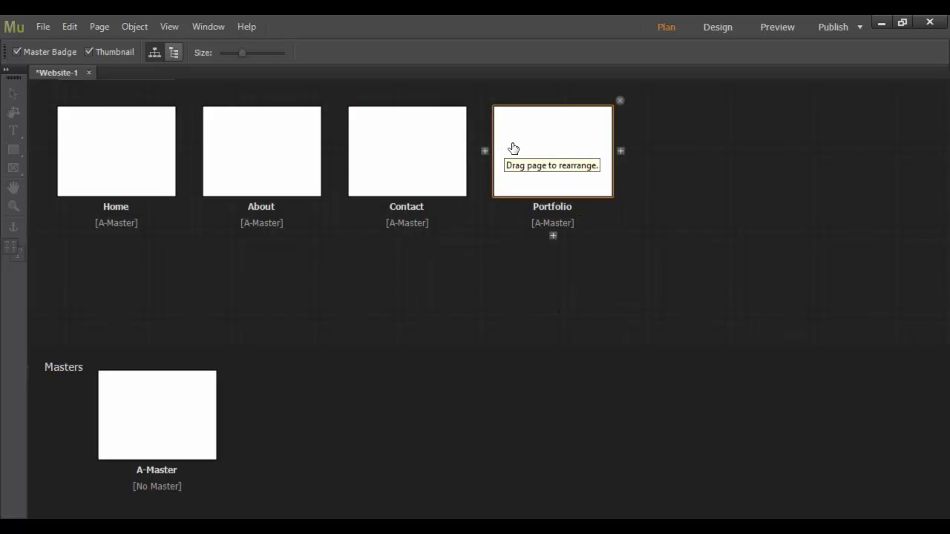
pyautogui.moveTo(579, 155)
pyautogui.mouseDown()
pyautogui.moveTo(400, 167)
pyautogui.moveTo(345, 152)
pyautogui.mouseUp()
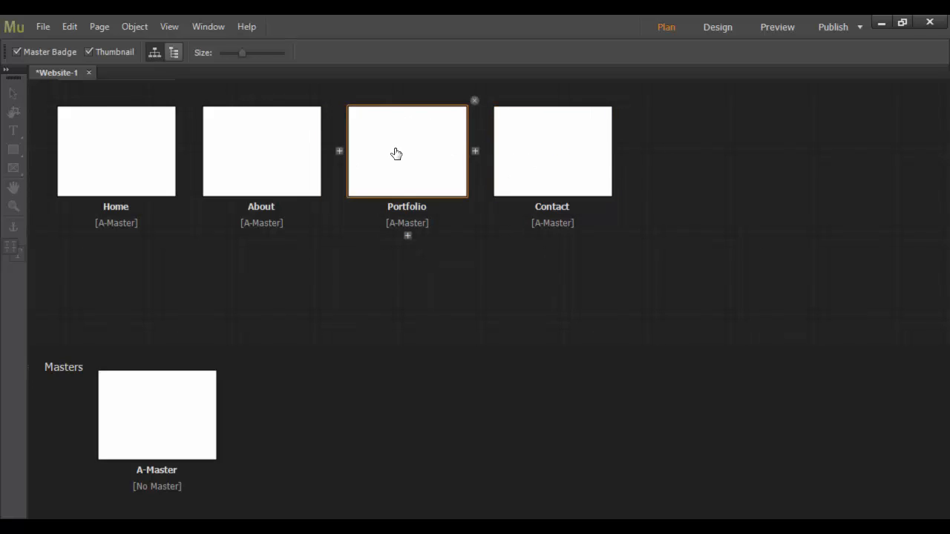
# Nest the Portfolio page beneath About, and return it to the top level between About and Contact
pyautogui.moveTo(399, 191); pyautogui.dragTo(261, 240)
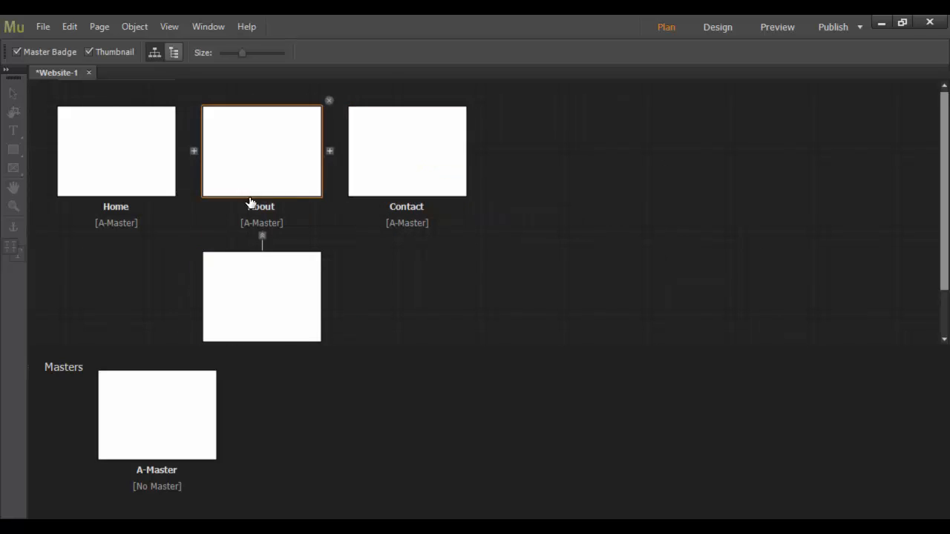
pyautogui.scroll(-2, 255, 288)
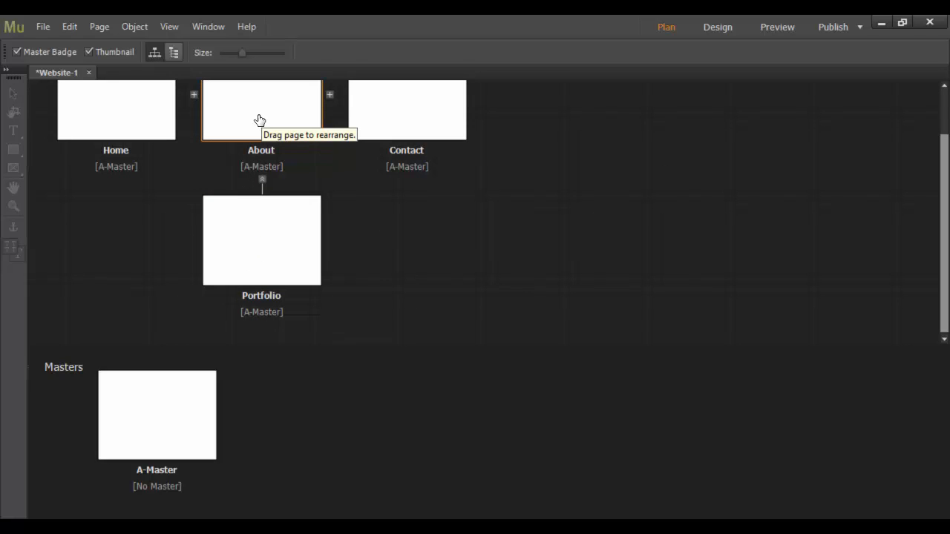
pyautogui.moveTo(268, 253)
pyautogui.mouseDown()
pyautogui.moveTo(441, 193)
pyautogui.moveTo(539, 126)
pyautogui.moveTo(344, 104)
pyautogui.mouseUp()
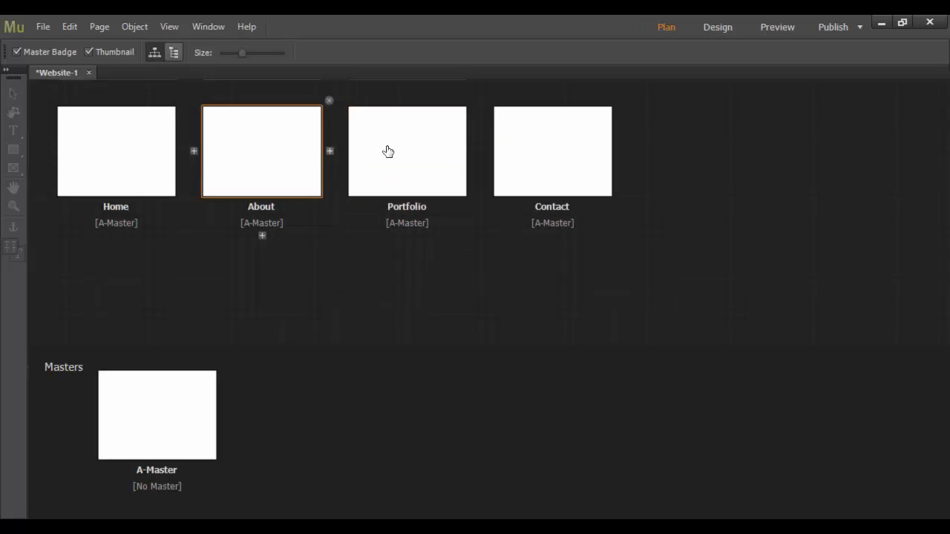
# Try reordering the top-level pages with Contact ahead of Portfolio, and move Portfolio back between About and Contact
pyautogui.moveTo(394, 154); pyautogui.dragTo(625, 164)
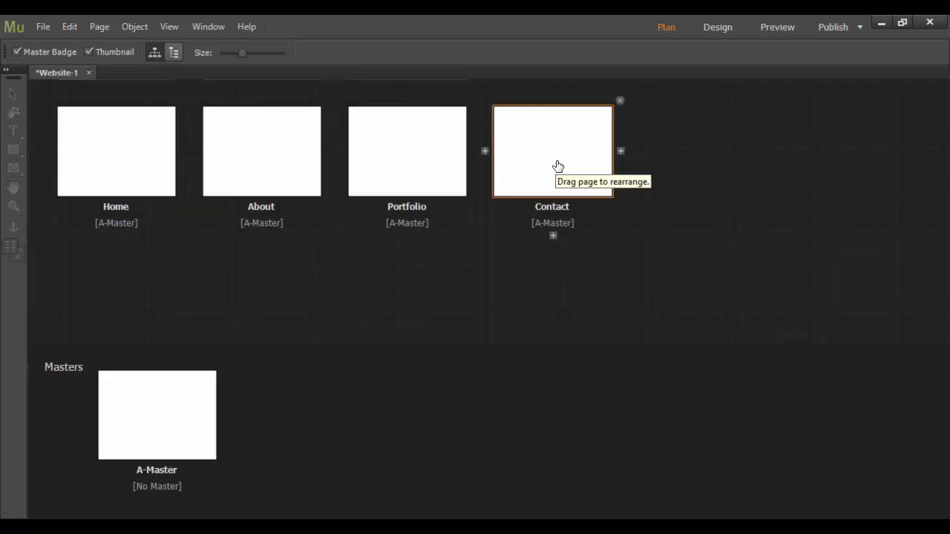
pyautogui.moveTo(557, 165); pyautogui.dragTo(336, 161)
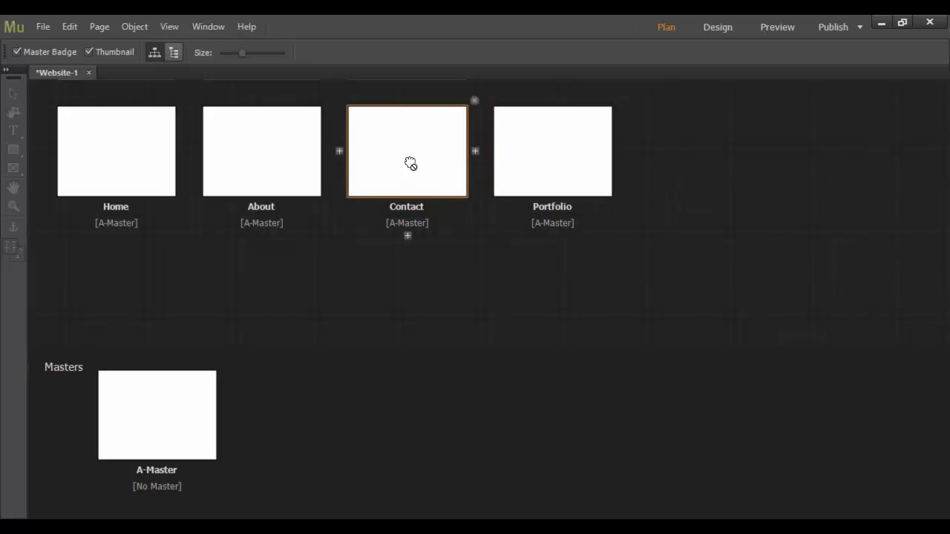
pyautogui.moveTo(409, 163); pyautogui.dragTo(677, 141)
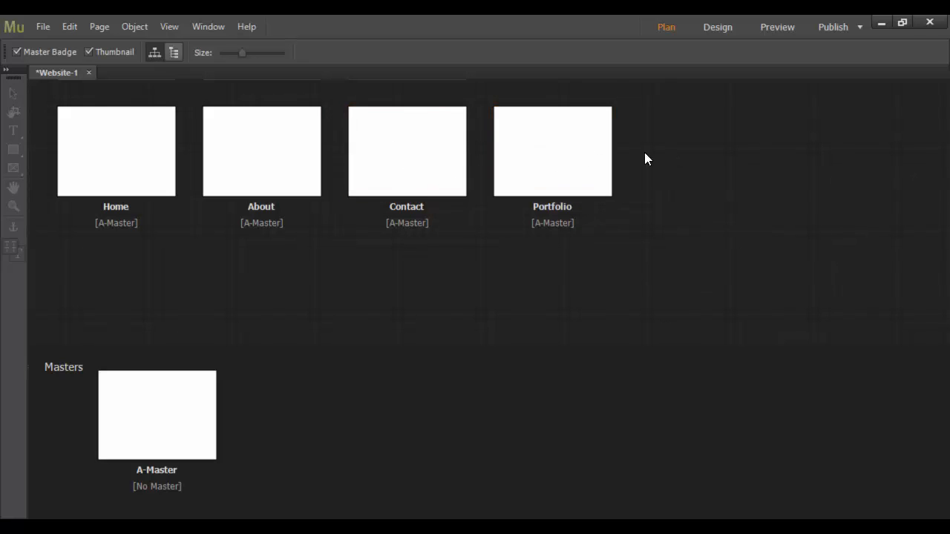
pyautogui.moveTo(558, 151)
pyautogui.mouseDown()
pyautogui.moveTo(382, 233)
pyautogui.moveTo(335, 152)
pyautogui.moveTo(337, 161)
pyautogui.mouseUp()
pyautogui.click(159, 163)
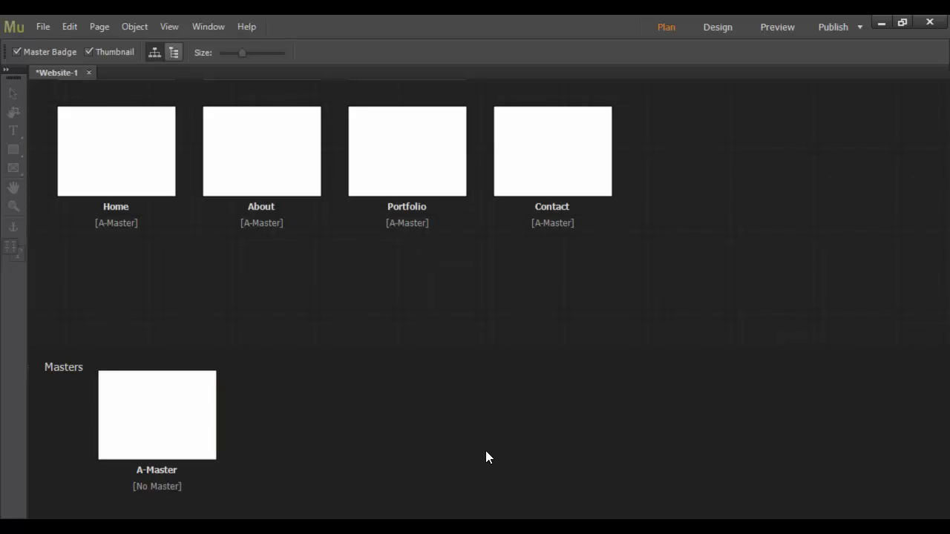
# Draw a rectangle about 200 by 165 px in the lower-left area of the A-Master page, fill it red, and return to the site plan
pyautogui.doubleClick(157, 422)
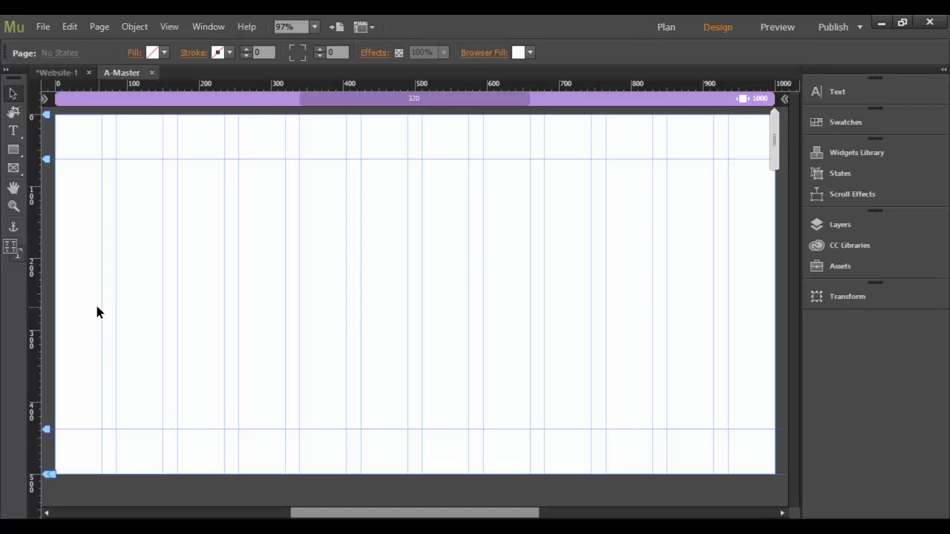
pyautogui.click(12, 151)
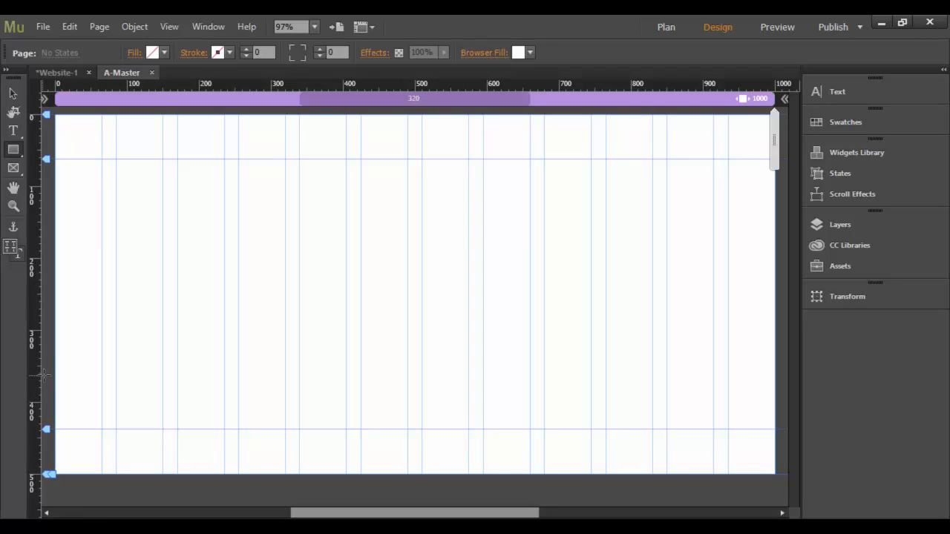
pyautogui.moveTo(155, 287); pyautogui.dragTo(299, 405)
pyautogui.click(164, 52)
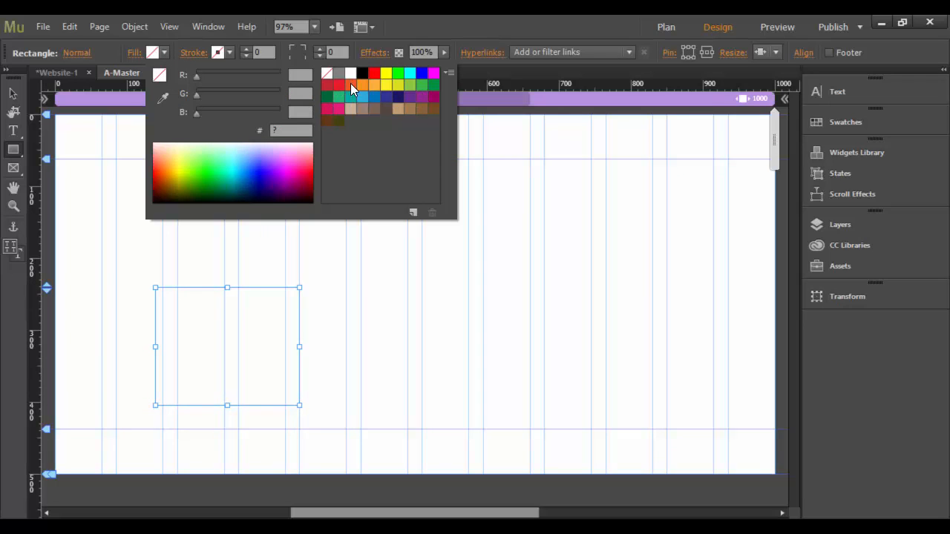
pyautogui.click(339, 85)
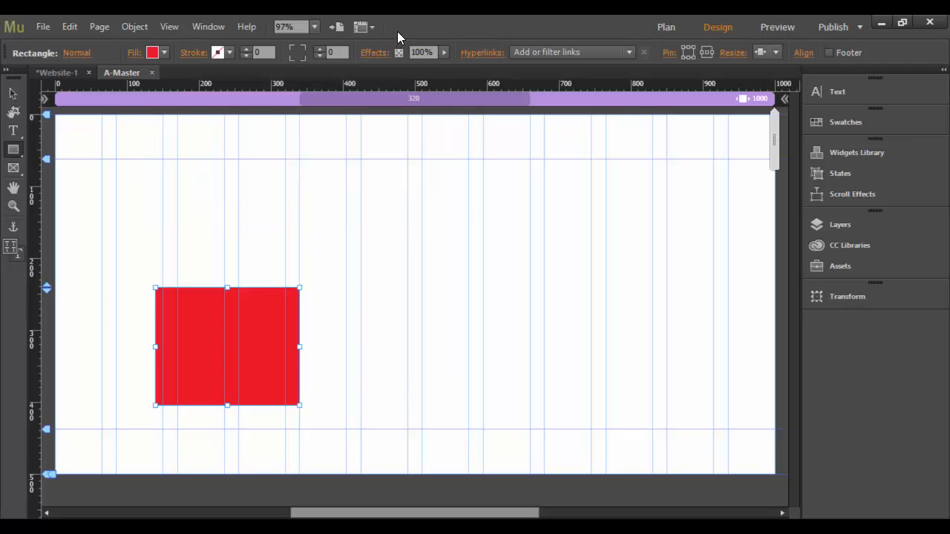
pyautogui.click(64, 72)
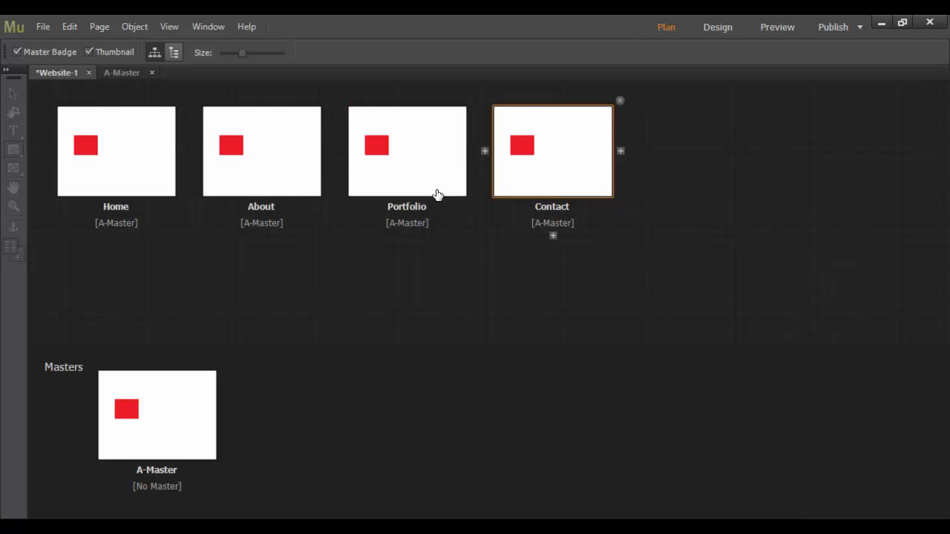
# On the Home page, draw a wide rectangle about 430 by 45 px above and right of the red square, filled with blue 0071BC
pyautogui.doubleClick(121, 155)
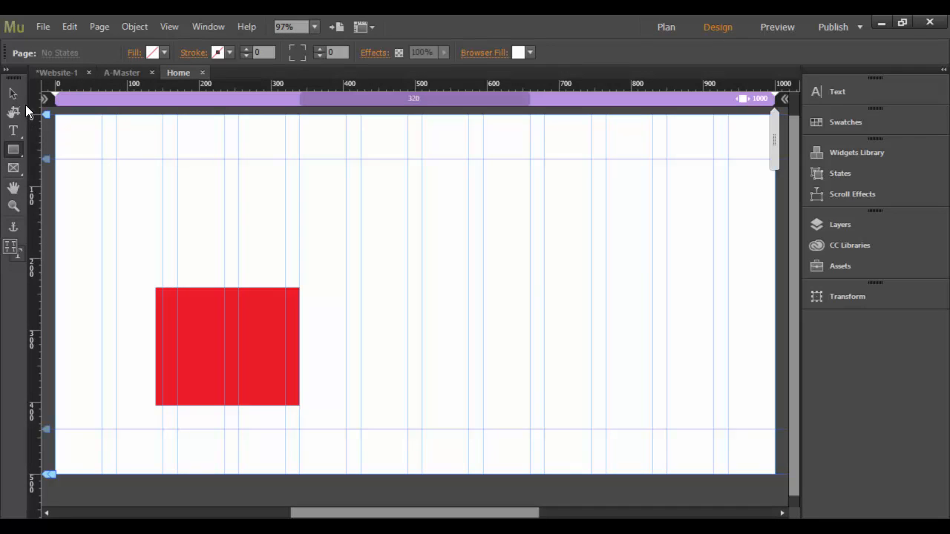
pyautogui.click(13, 150)
pyautogui.moveTo(355, 204); pyautogui.dragTo(663, 237)
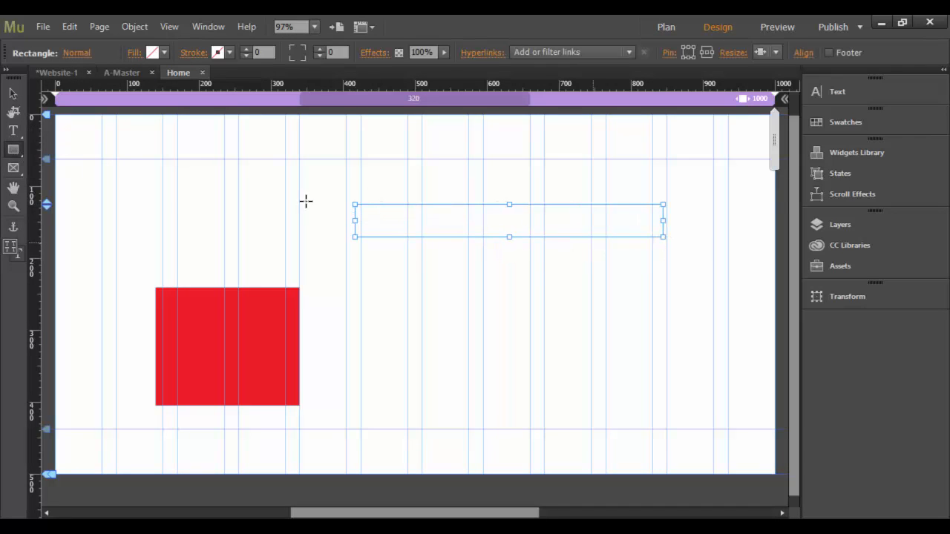
pyautogui.click(165, 52)
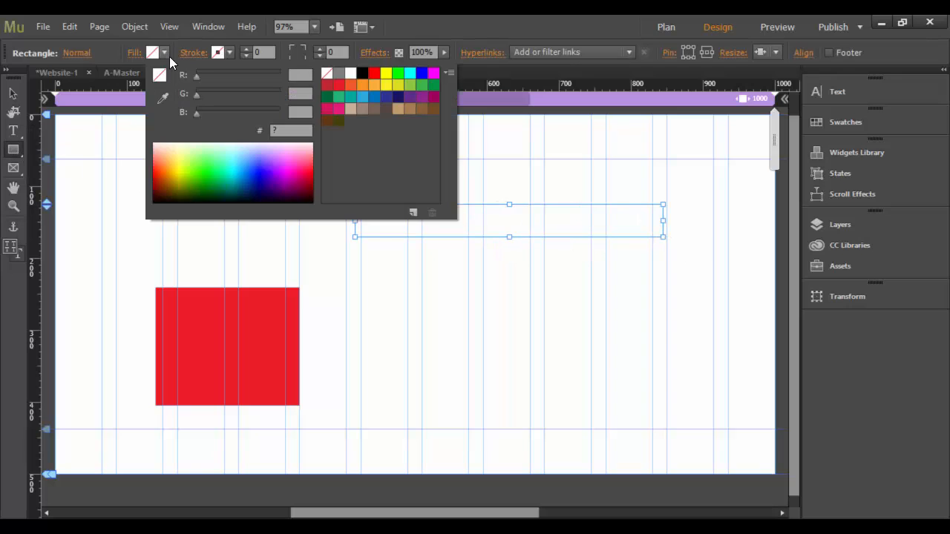
pyautogui.click(374, 98)
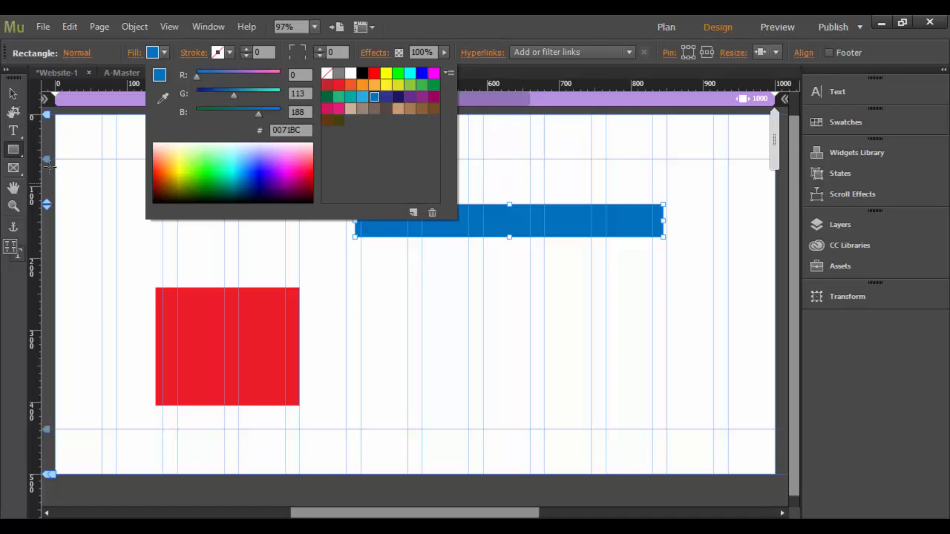
pyautogui.click(57, 68)
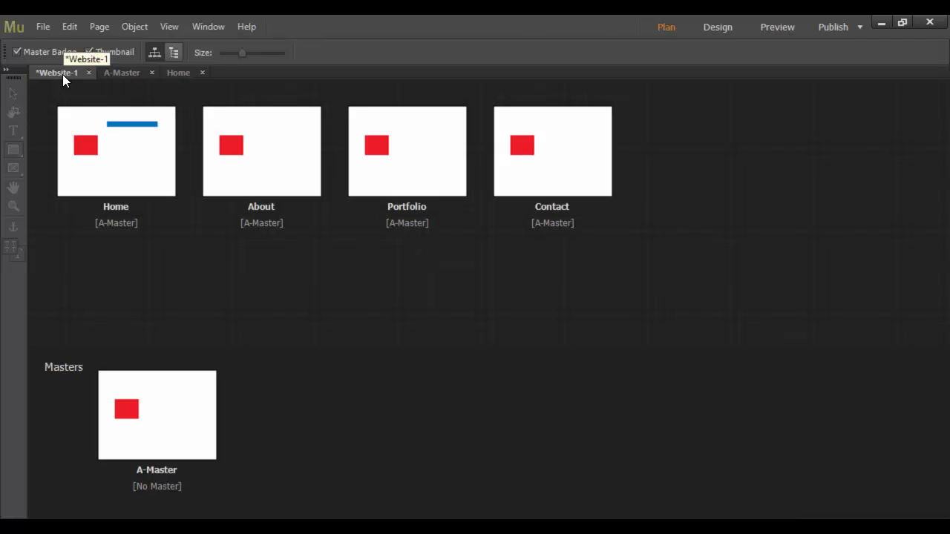
# Review the open A-Master and Home pages in turn, and close both of them
pyautogui.click(122, 73)
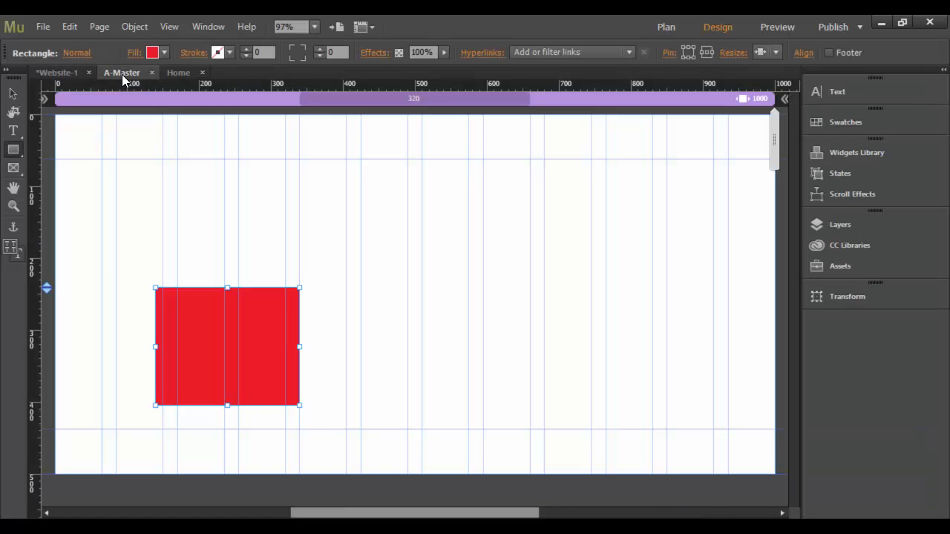
pyautogui.click(186, 75)
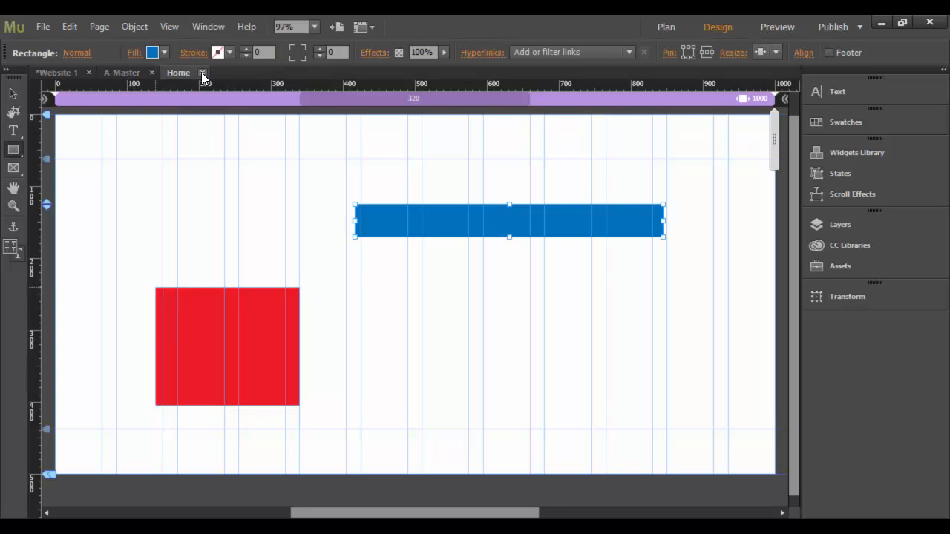
pyautogui.click(202, 72)
pyautogui.click(151, 72)
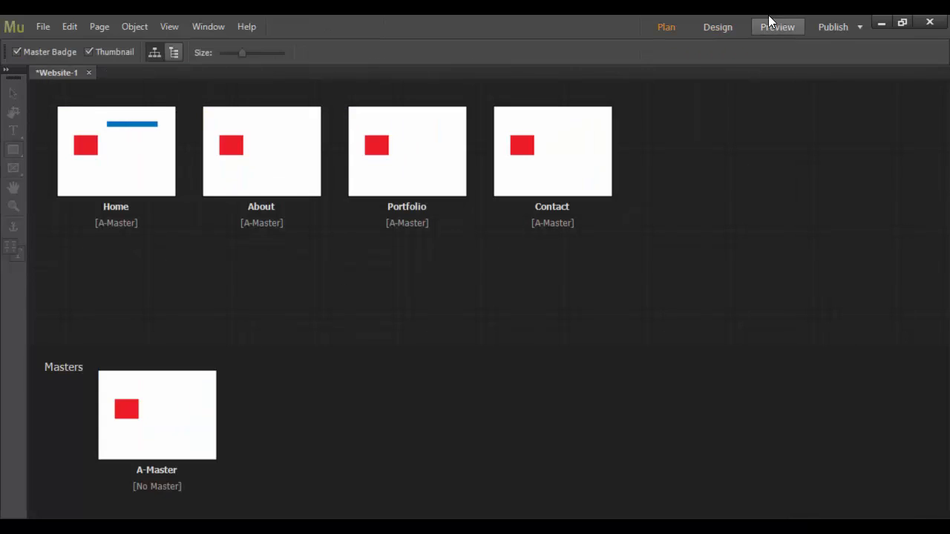
# Alternate between the Home page's Design view and the site plan to compare the two modes
pyautogui.click(707, 31)
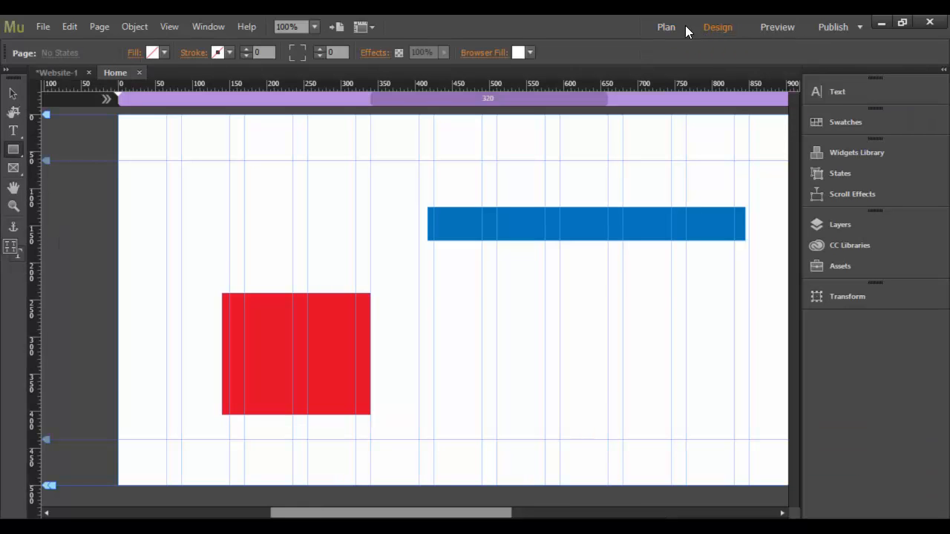
pyautogui.click(667, 25)
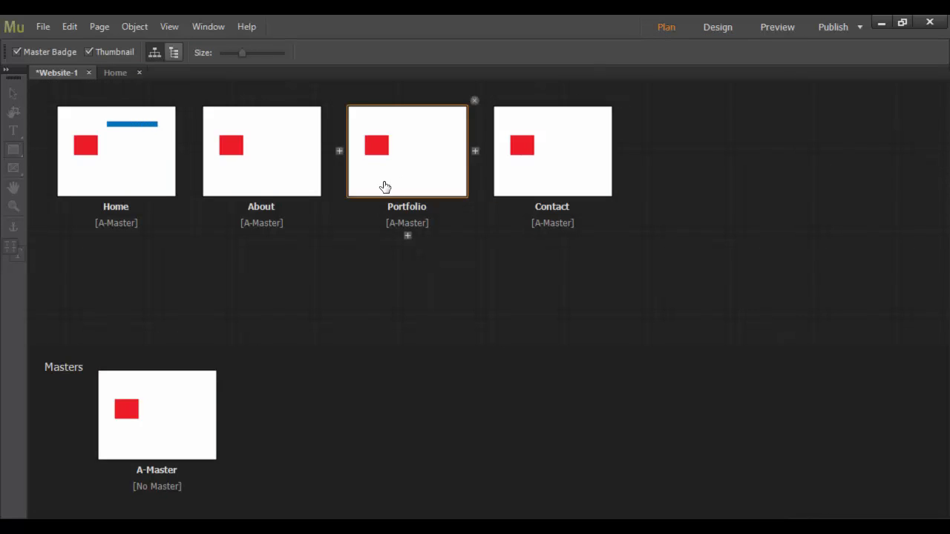
pyautogui.moveTo(318, 170)
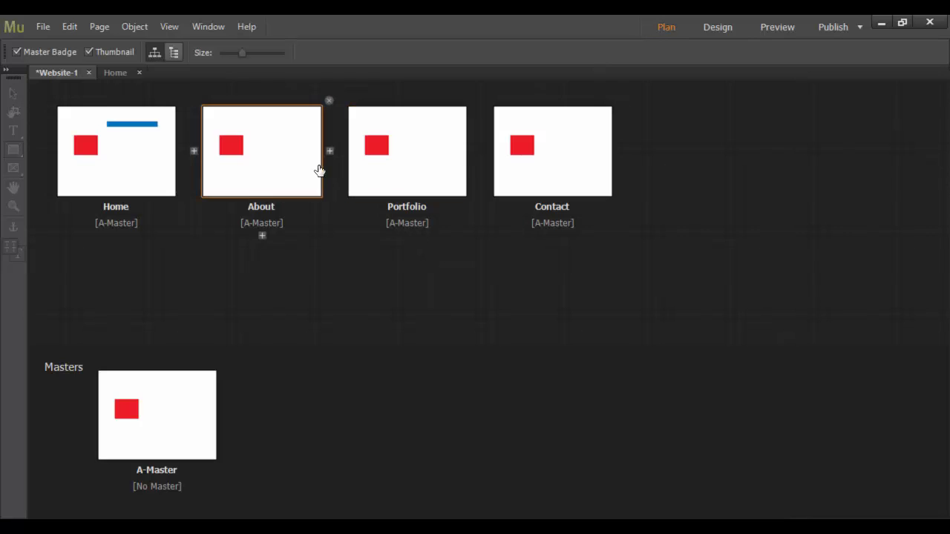
pyautogui.click(723, 29)
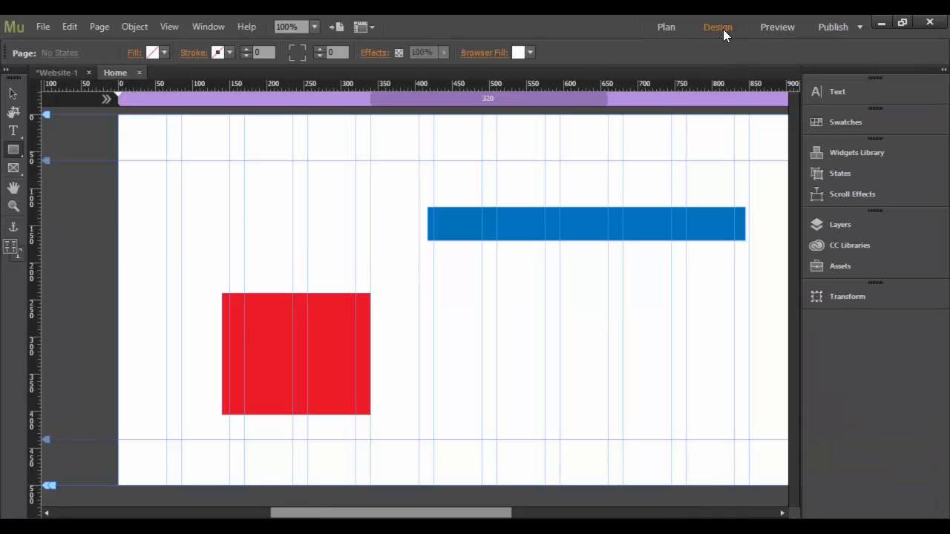
# Return to the site plan and open the Portfolio page for design
pyautogui.click(666, 27)
pyautogui.moveTo(291, 153)
pyautogui.moveTo(373, 177)
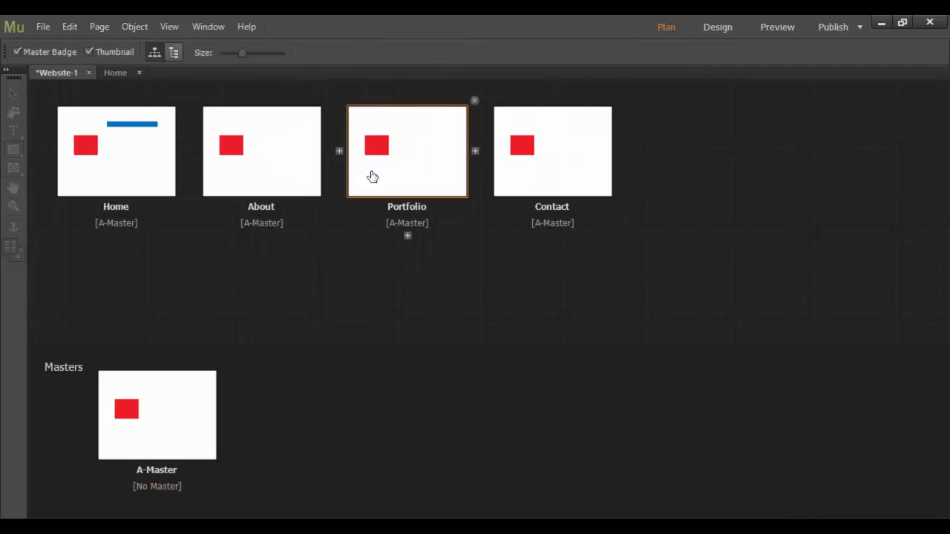
pyautogui.doubleClick(429, 160)
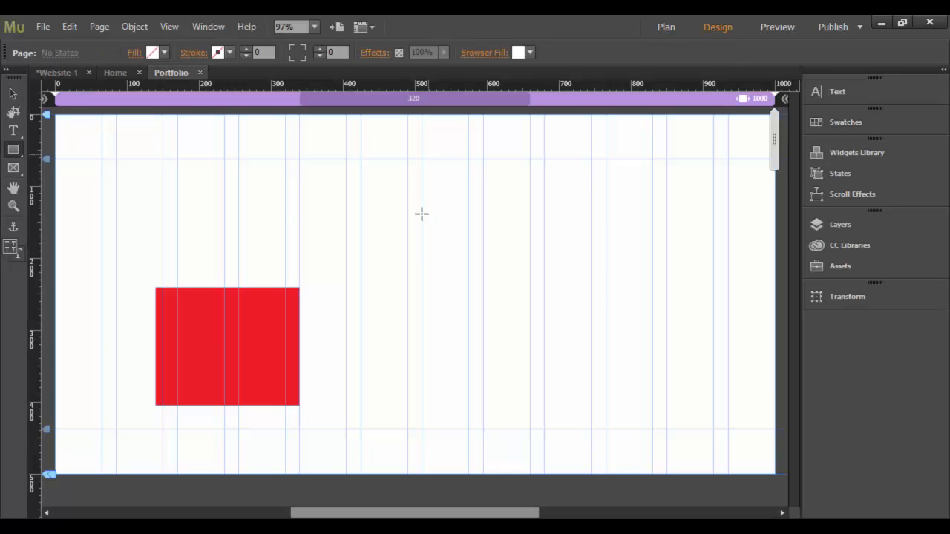